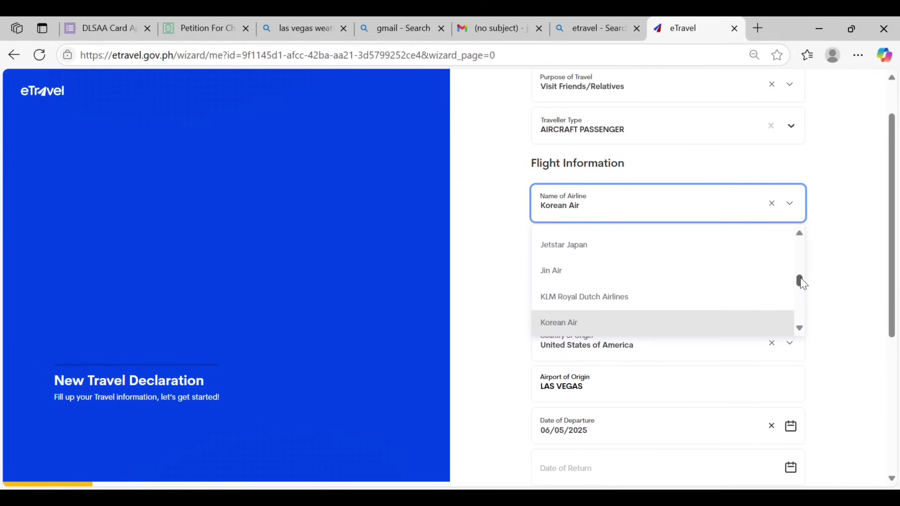
# Examine the available airline options and the Korean Air flight numbers in the flight information.
pyautogui.moveTo(803, 284)
pyautogui.mouseDown()
pyautogui.moveTo(800, 245)
pyautogui.moveTo(811, 319)
pyautogui.moveTo(803, 283)
pyautogui.mouseUp()
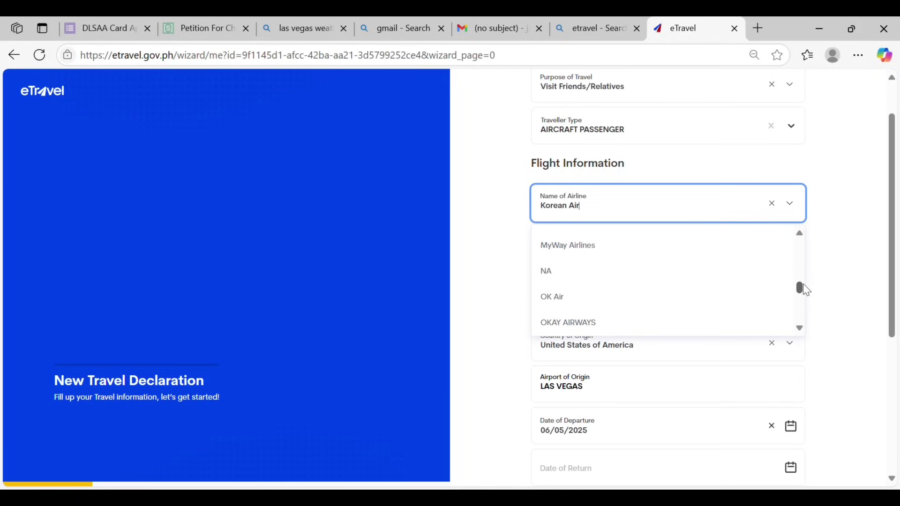
pyautogui.moveTo(803, 283); pyautogui.dragTo(803, 235)
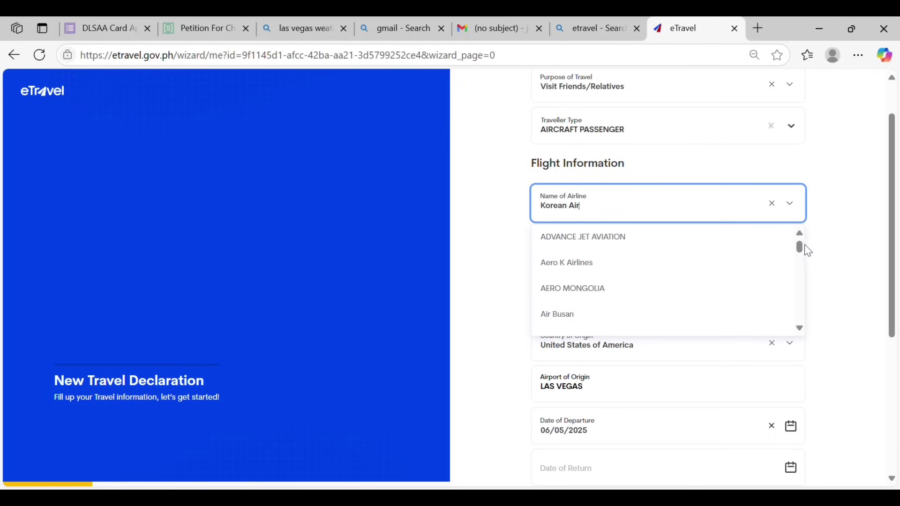
pyautogui.moveTo(799, 247); pyautogui.dragTo(799, 259)
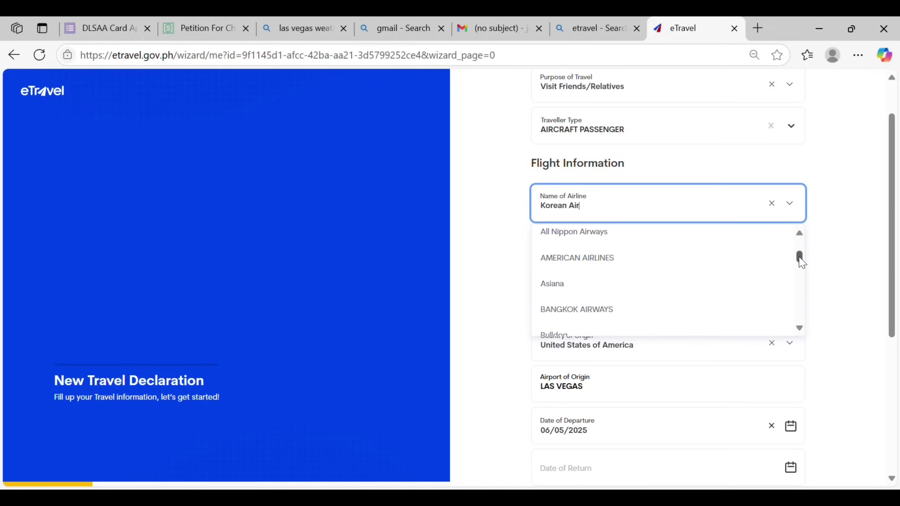
pyautogui.click(827, 264)
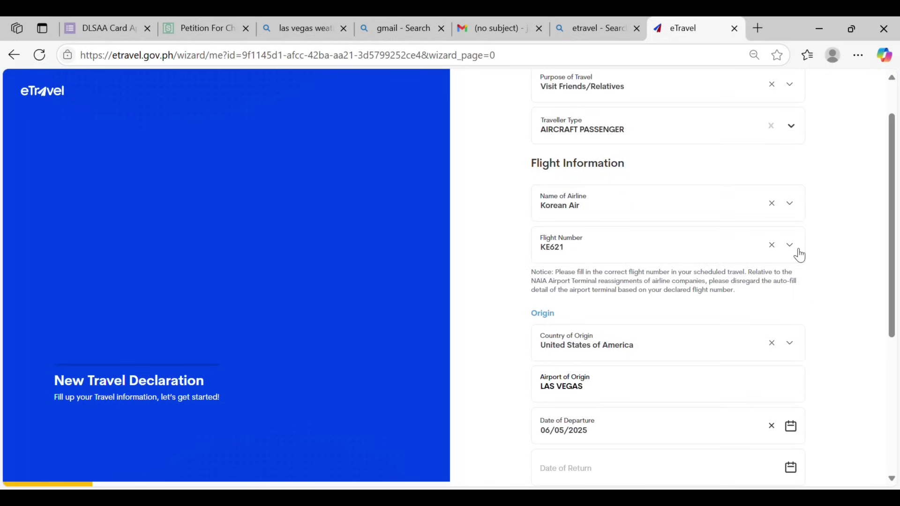
pyautogui.click(800, 256)
pyautogui.moveTo(800, 309); pyautogui.dragTo(804, 277)
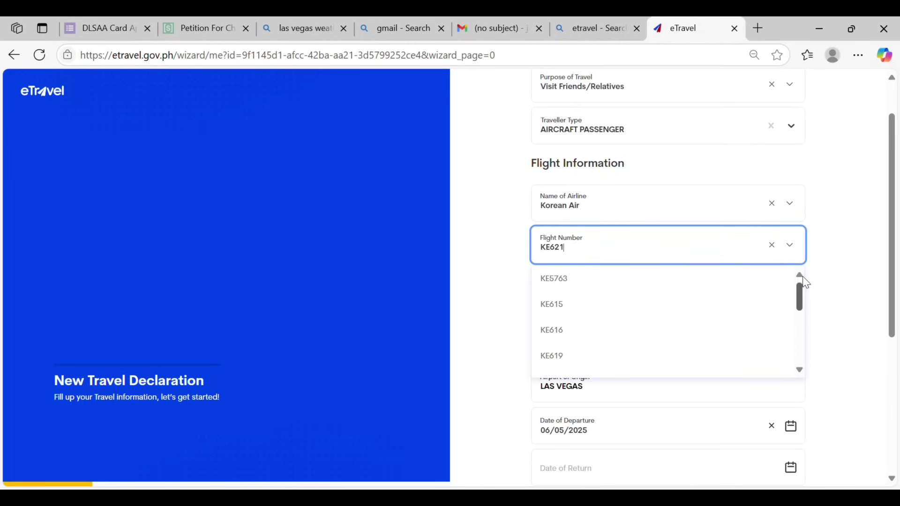
pyautogui.click(839, 275)
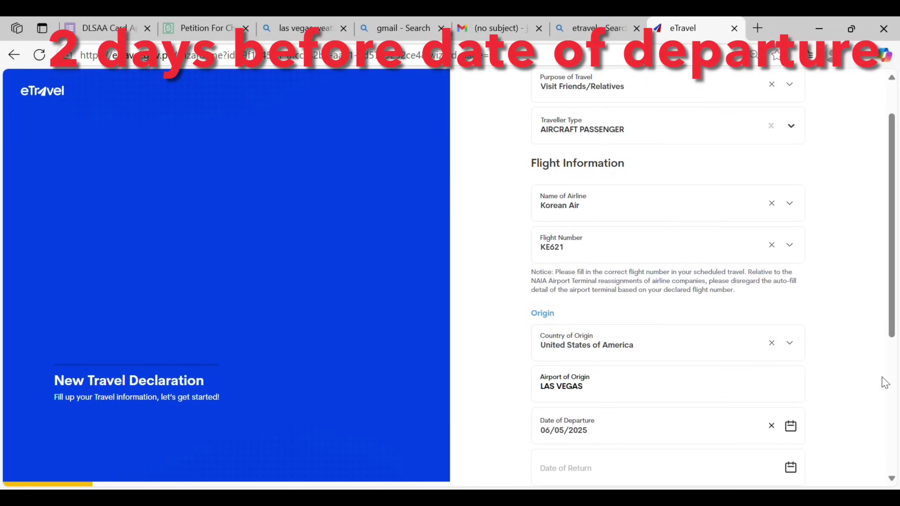
# Check the date of departure and set the date of return to 07/07/2025.
pyautogui.moveTo(895, 293); pyautogui.dragTo(897, 363)
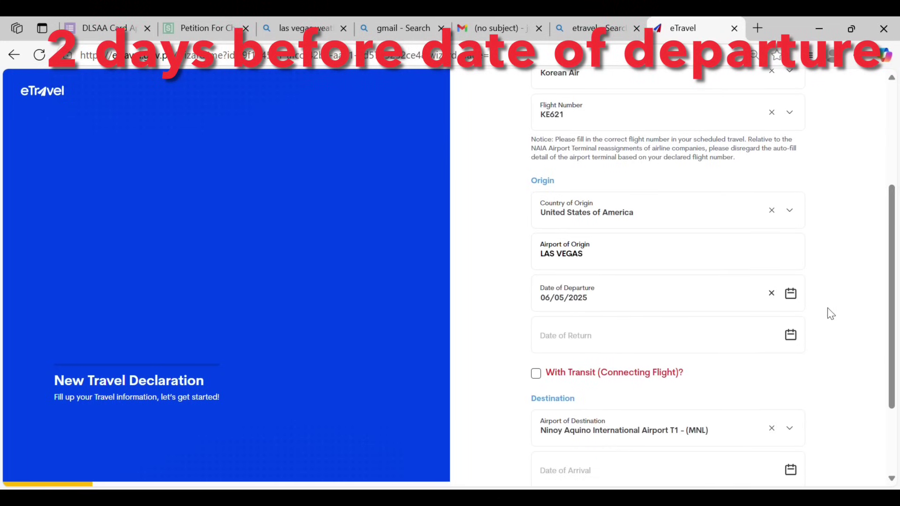
pyautogui.click(794, 296)
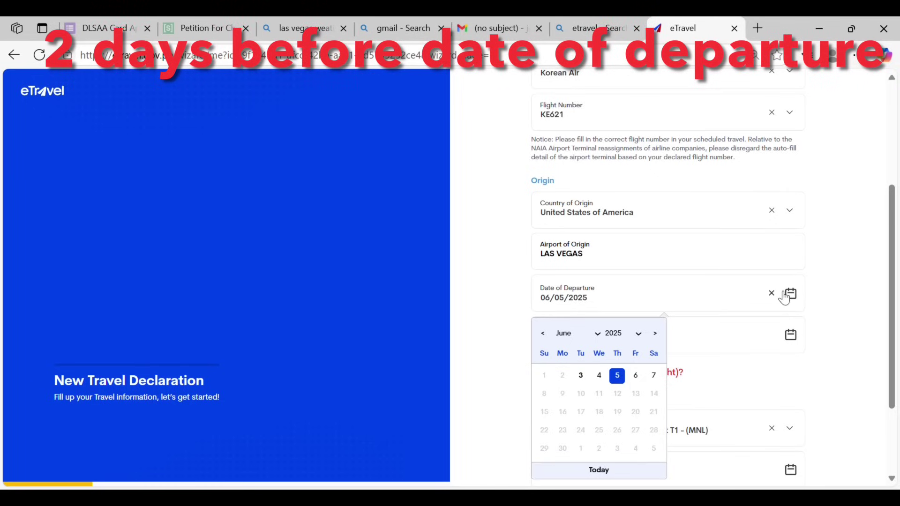
pyautogui.click(839, 330)
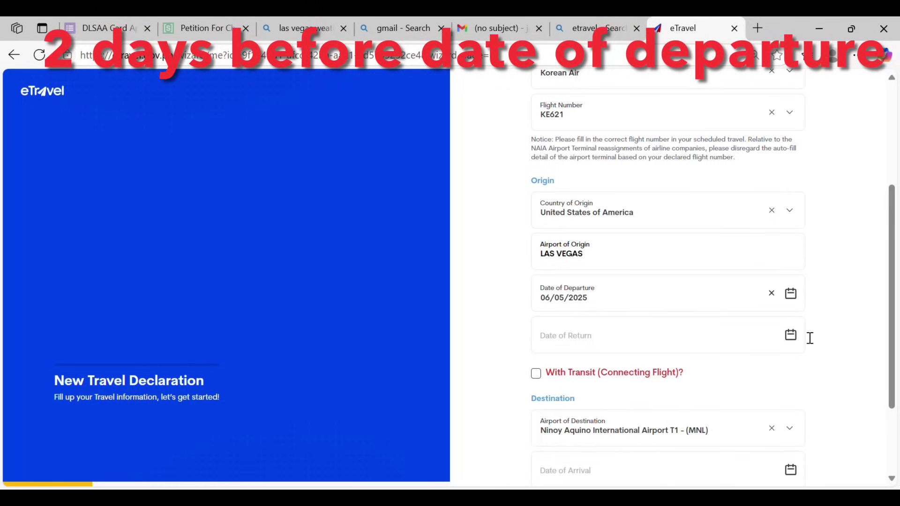
pyautogui.click(791, 336)
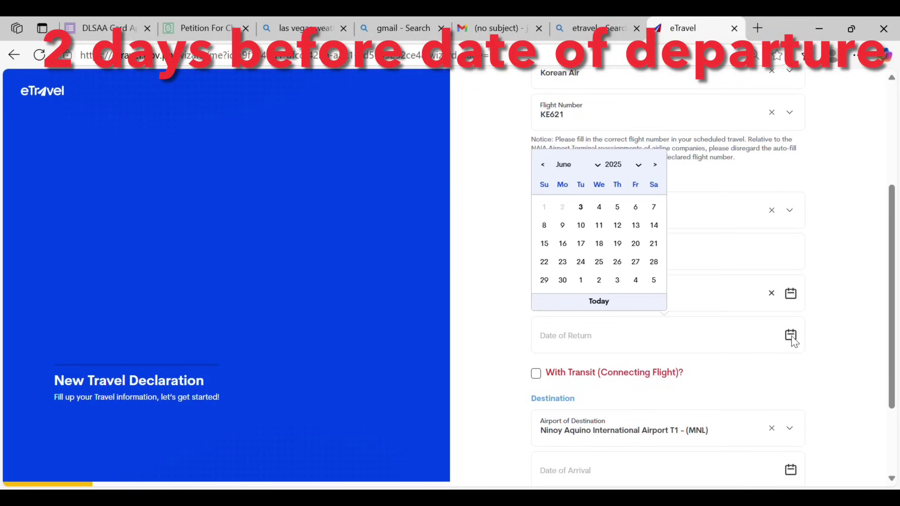
pyautogui.click(658, 168)
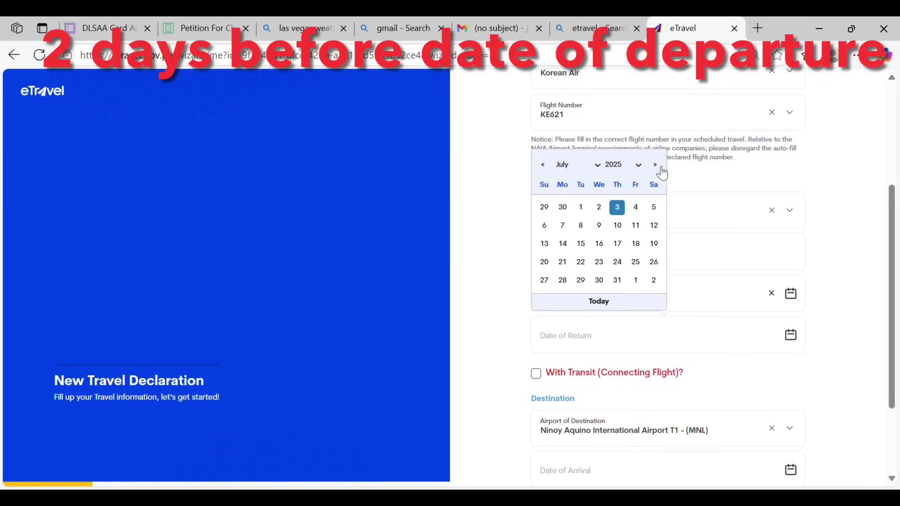
pyautogui.click(563, 226)
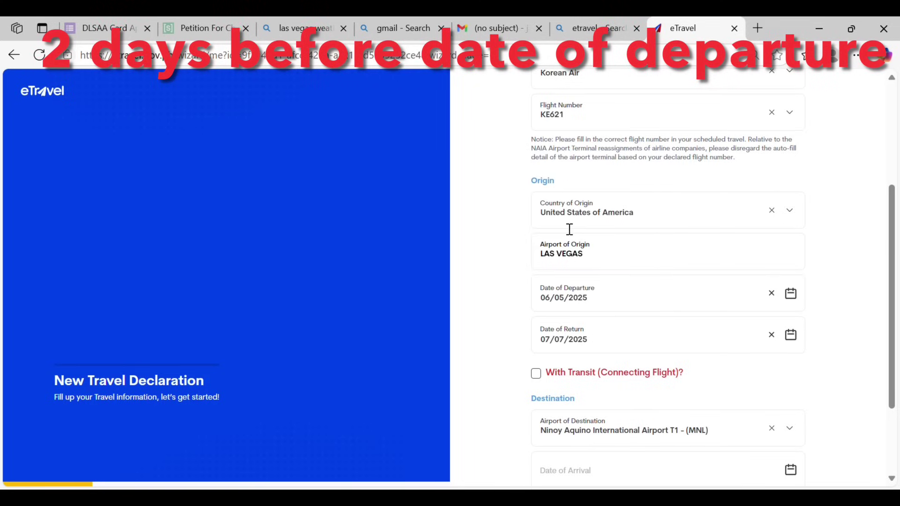
# Mark the trip as having a connecting flight and enter South Korea, INCHEON and 06/05/2025 as the transit details.
pyautogui.click(539, 376)
pyautogui.moveTo(893, 230); pyautogui.dragTo(896, 313)
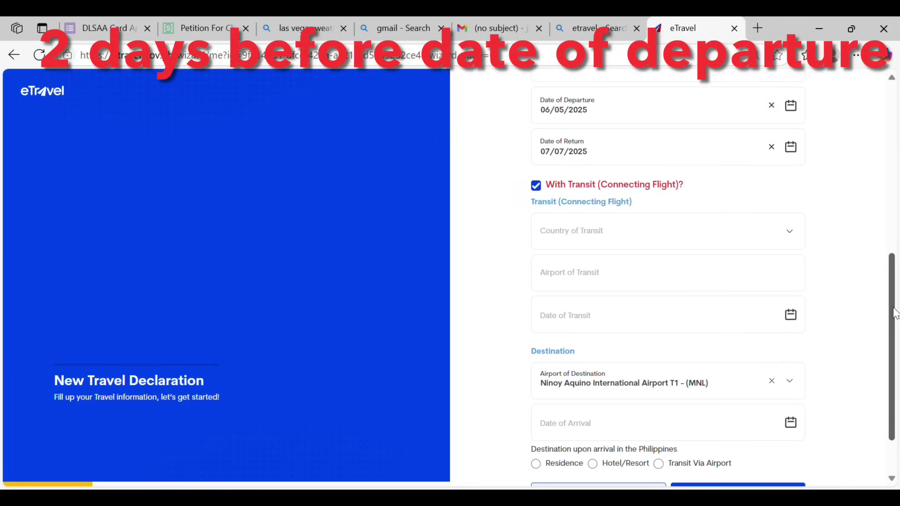
pyautogui.click(795, 234)
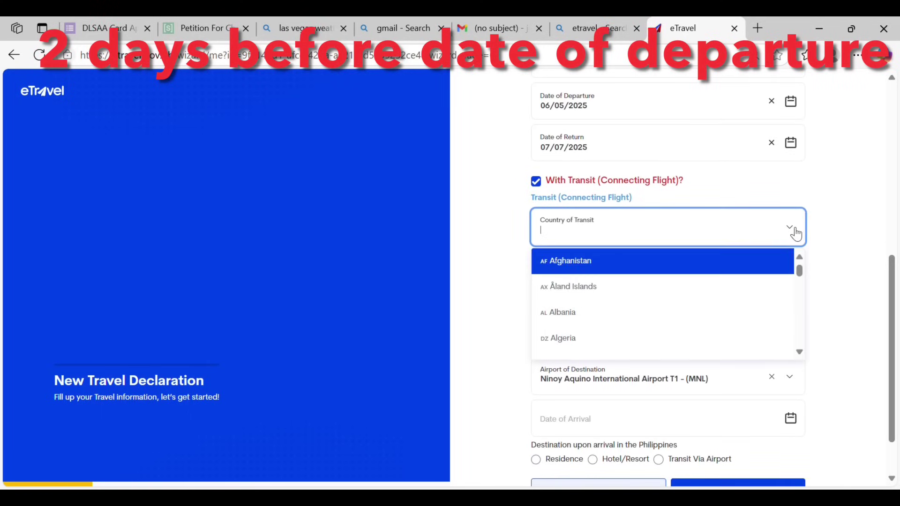
pyautogui.click(692, 238)
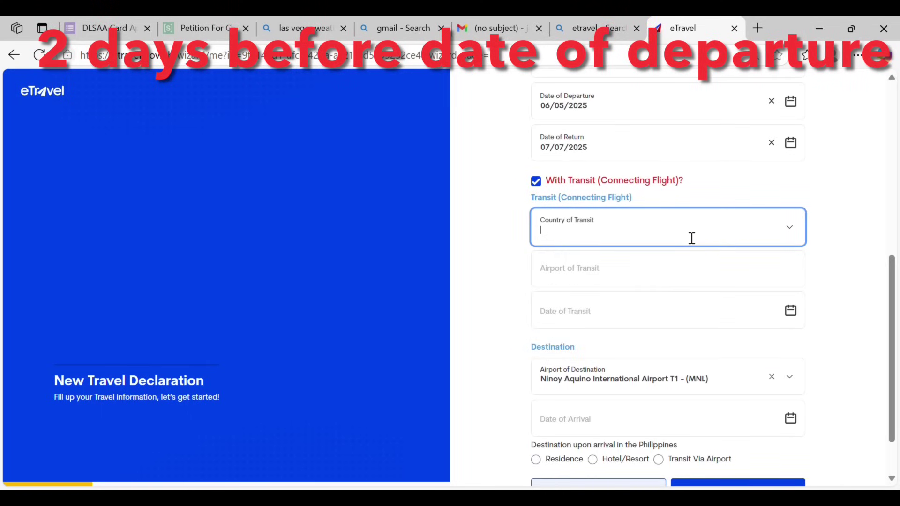
pyautogui.write('south')
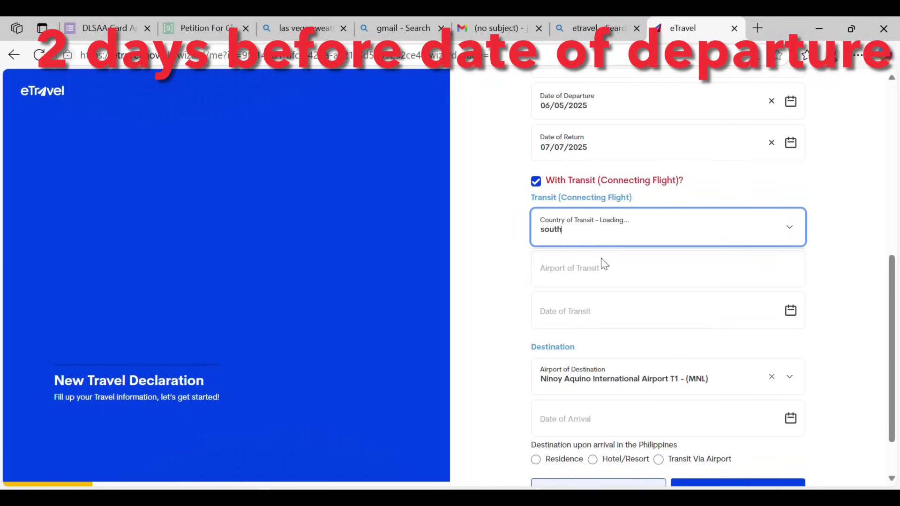
pyautogui.click(594, 286)
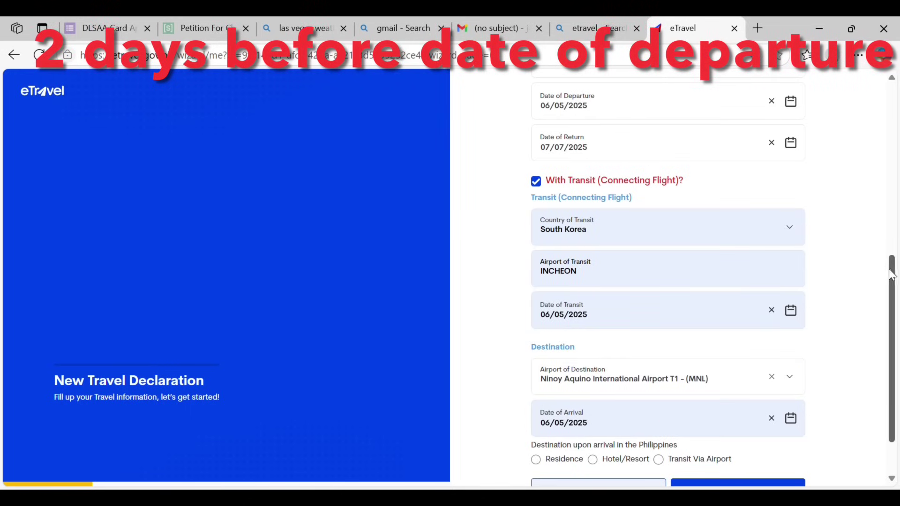
# Set the date of arrival to 06/07/2025 and choose Residence as the destination upon arrival in the Philippines.
pyautogui.moveTo(894, 274); pyautogui.dragTo(894, 302)
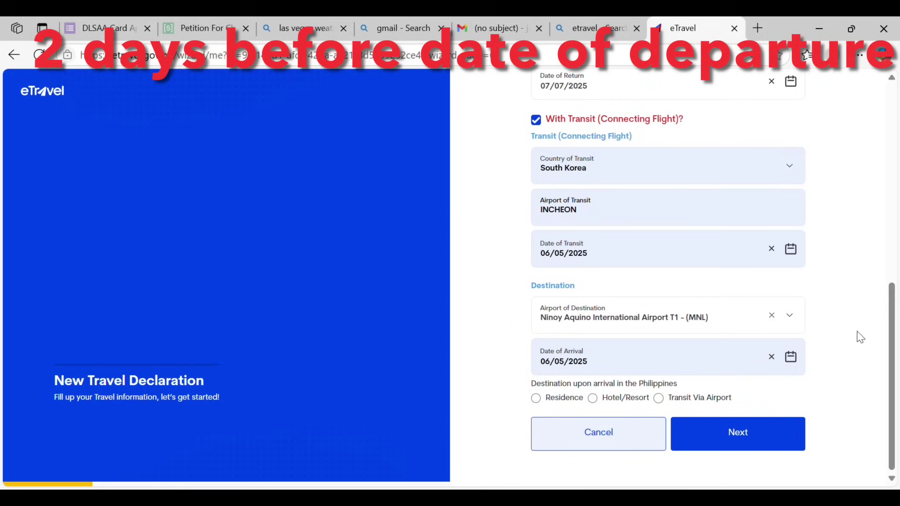
pyautogui.click(791, 356)
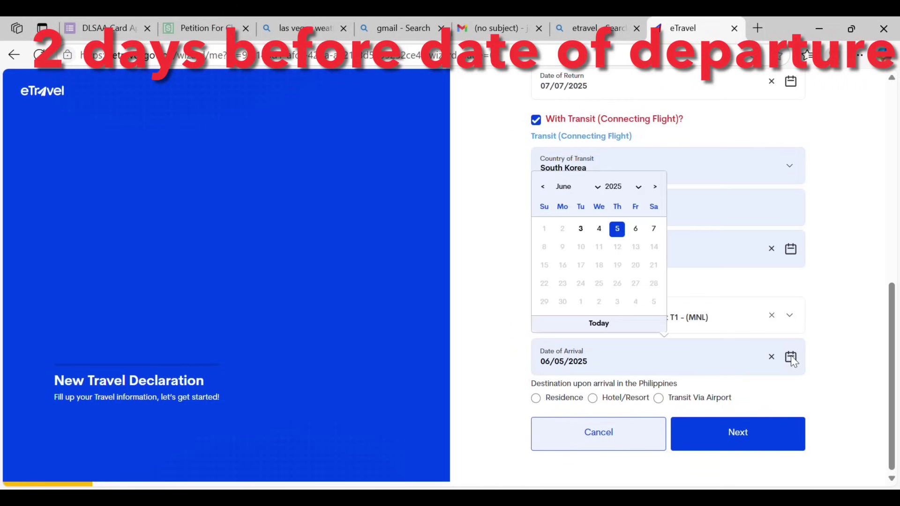
pyautogui.click(656, 229)
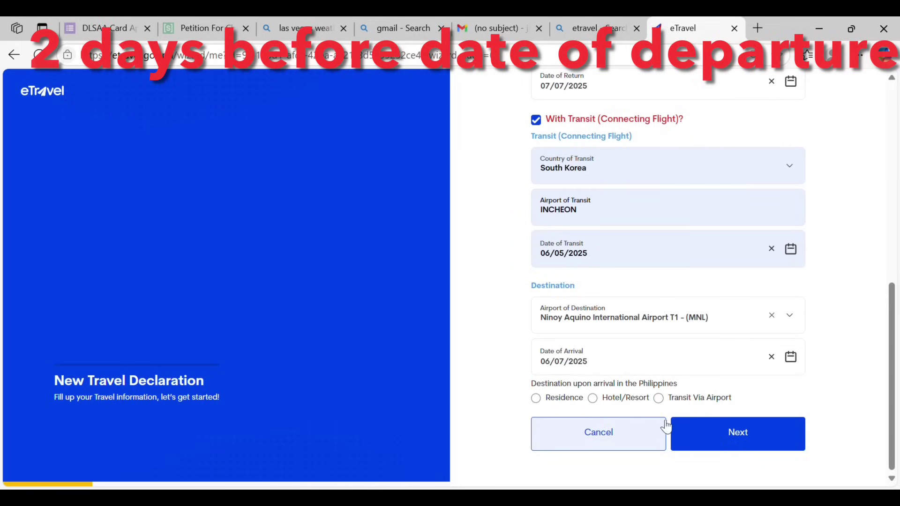
pyautogui.click(537, 399)
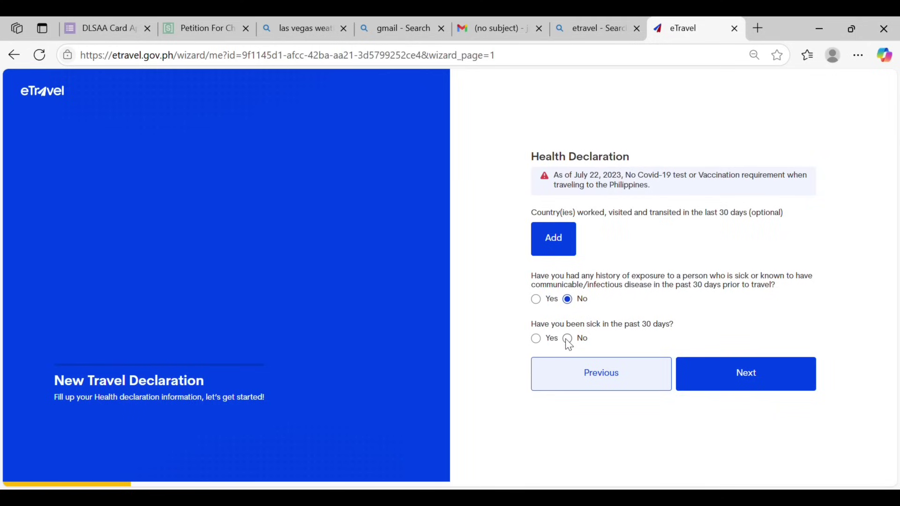
# Submit the health declaration with No answers, and confirm having baggage or currency to declare after reviewing the customs information.
pyautogui.click(750, 380)
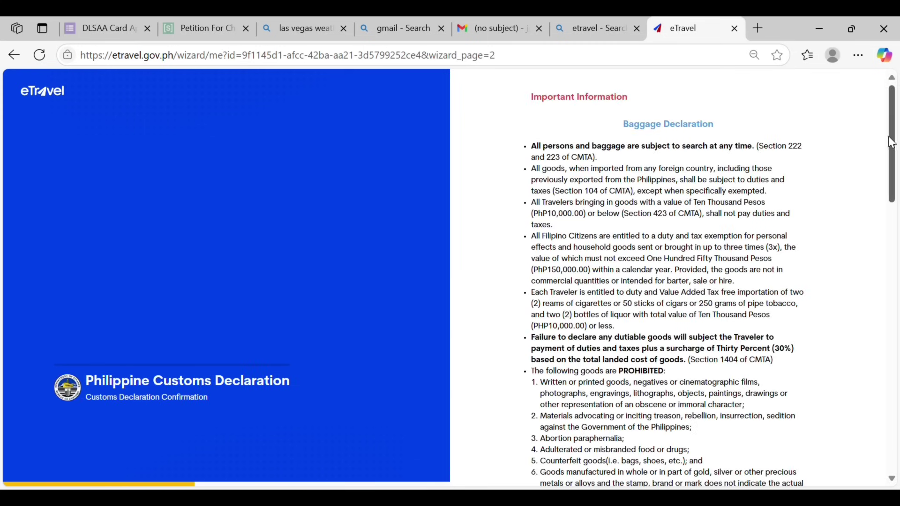
pyautogui.moveTo(891, 149); pyautogui.dragTo(896, 421)
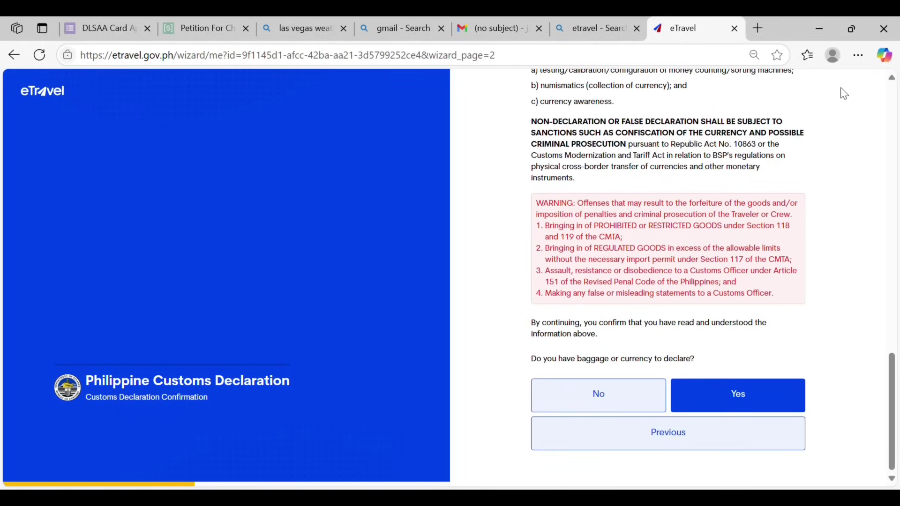
pyautogui.click(759, 401)
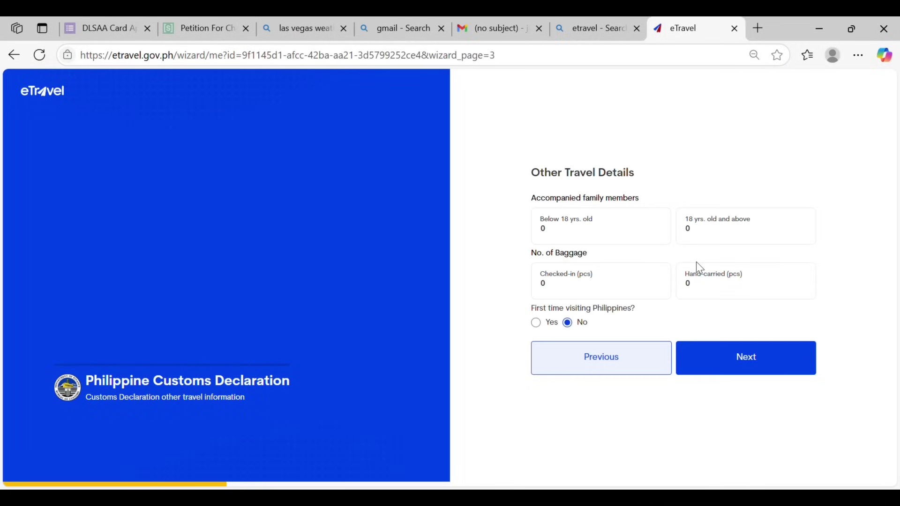
# Enter 1 accompanied family member below 18 and 2 pieces of checked-in baggage, and continue to the general declaration.
pyautogui.click(580, 240)
pyautogui.write('1')
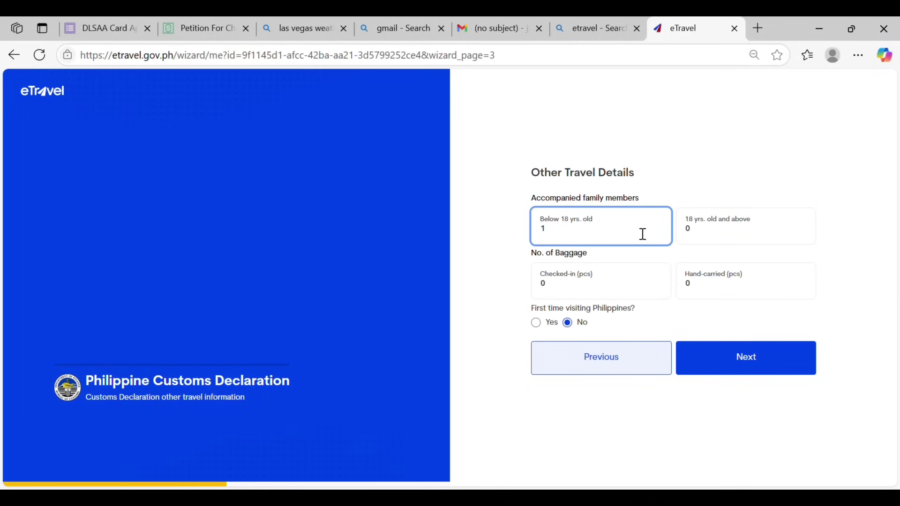
pyautogui.click(726, 180)
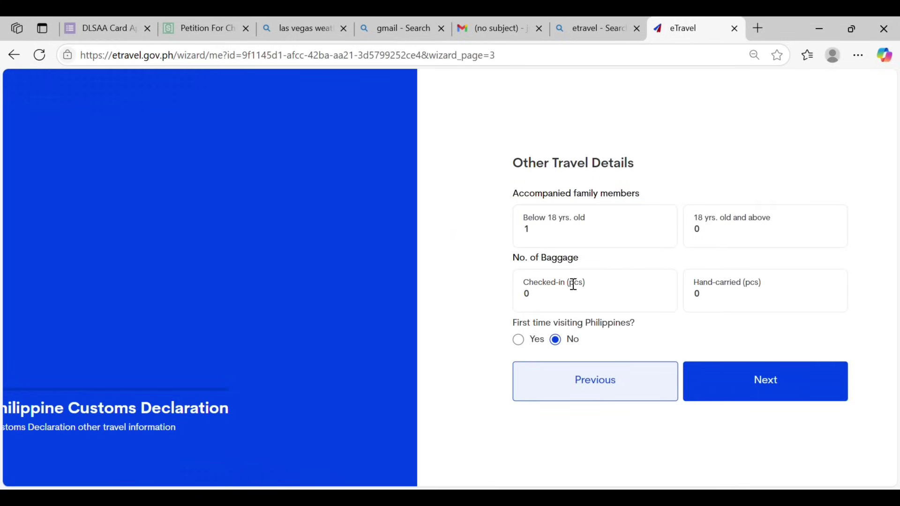
pyautogui.click(555, 304)
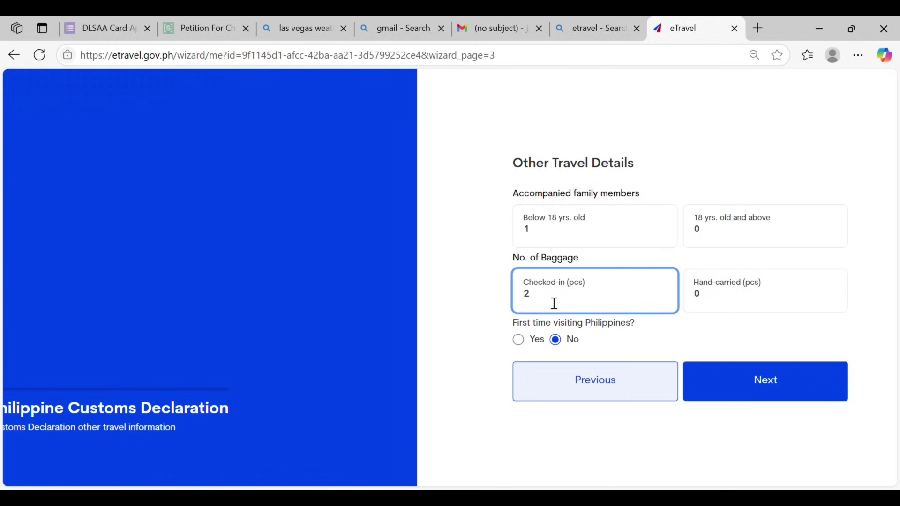
pyautogui.write('2')
pyautogui.hotkey('ctrl', '-')
pyautogui.hotkey('ctrl', '-')
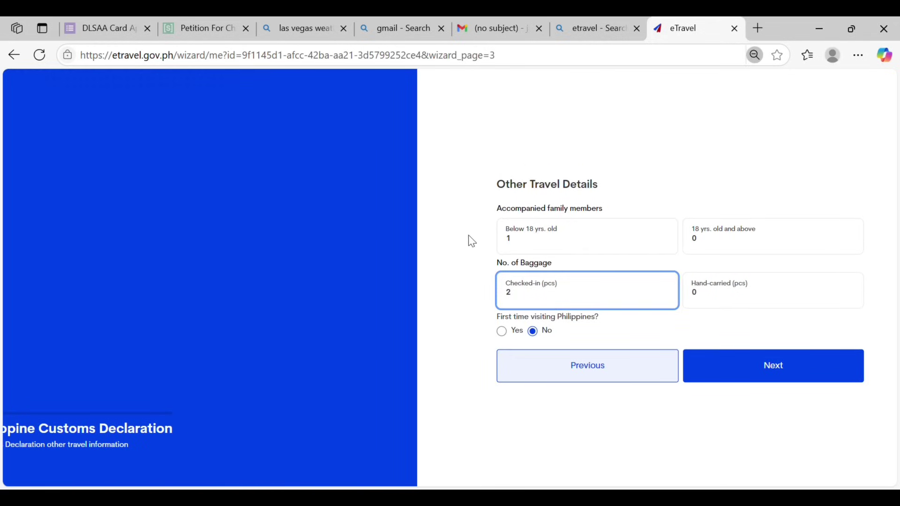
pyautogui.click(766, 140)
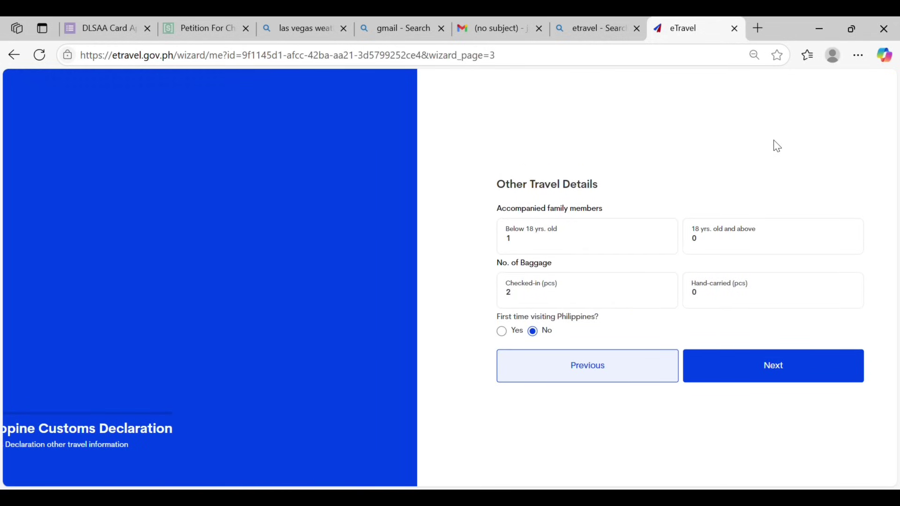
pyautogui.click(752, 359)
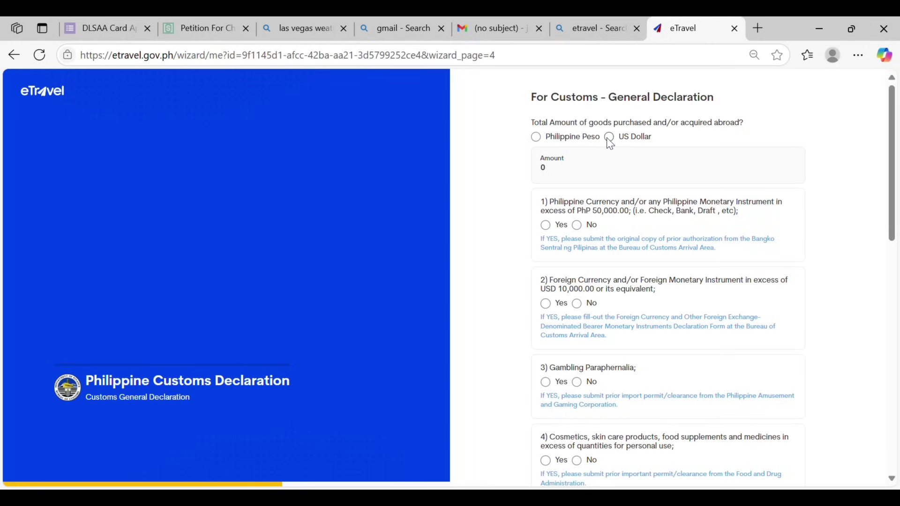
# Declare 100 US dollars as the total amount of goods purchased or acquired abroad.
pyautogui.click(565, 180)
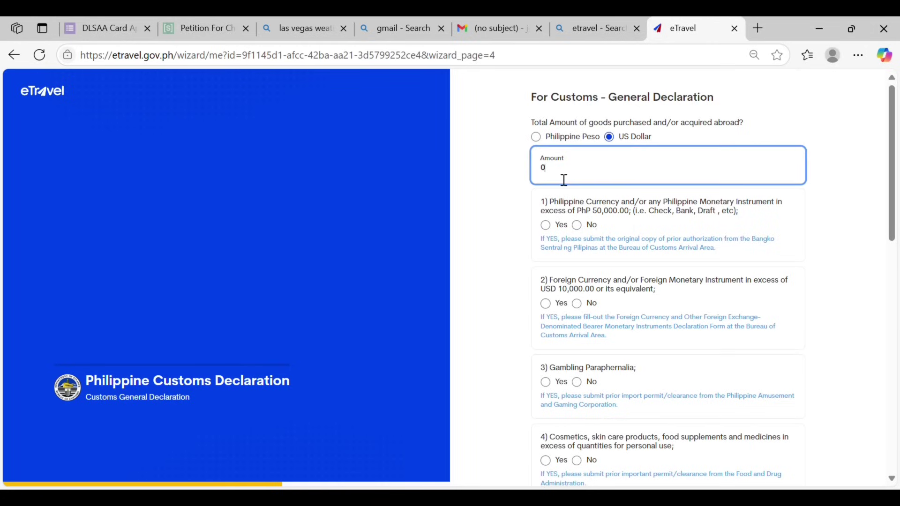
pyautogui.write('100')
pyautogui.click(826, 243)
# Answer No to carrying Philippine currency above PhP 50,000 and foreign currency above USD 10,000.
pyautogui.hotkey('ctrl', '+')
pyautogui.hotkey('ctrl', '+')
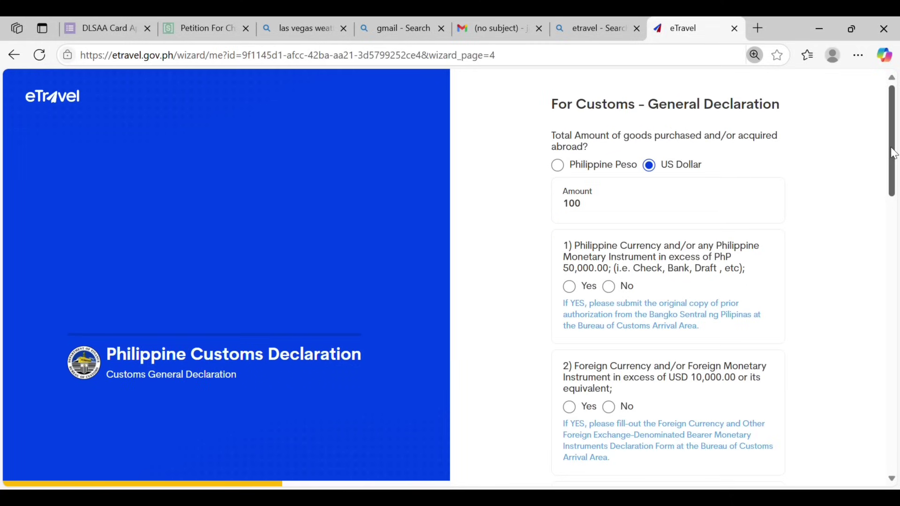
pyautogui.scroll(-2, 894, 155)
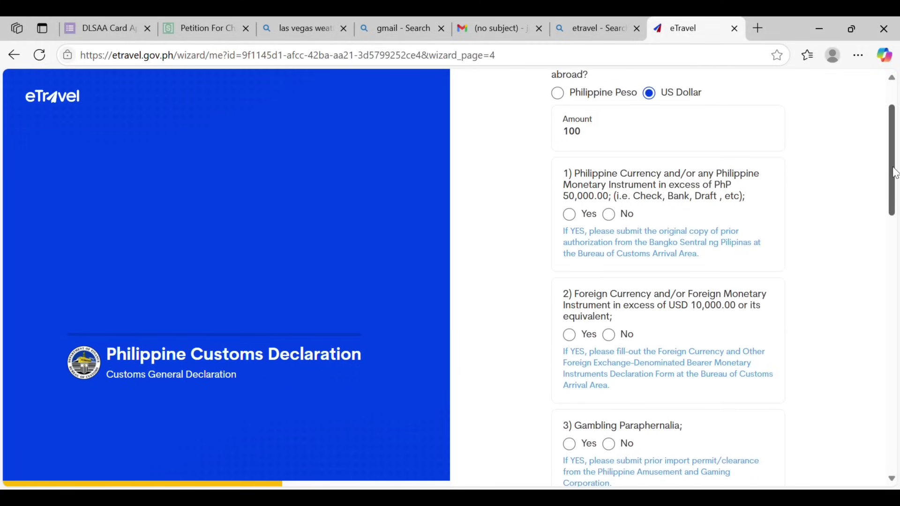
pyautogui.click(610, 210)
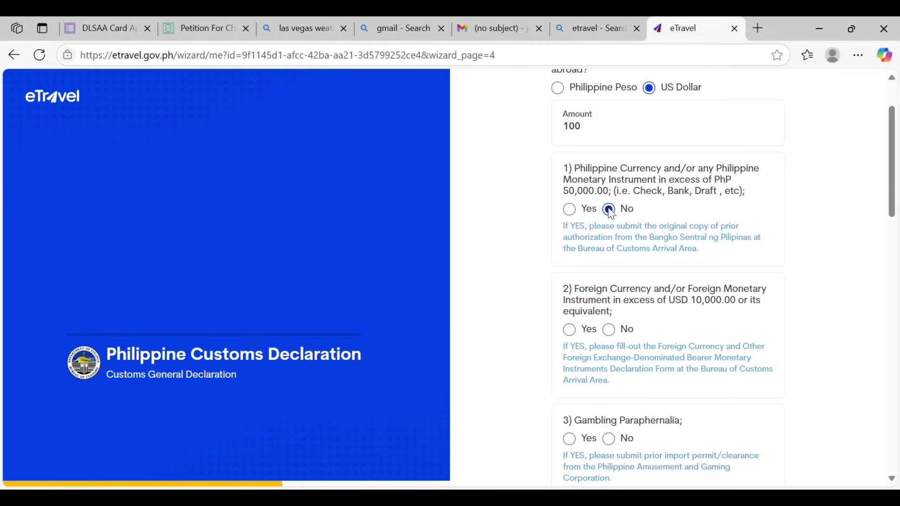
pyautogui.click(610, 330)
pyautogui.scroll(-3, 705, 248)
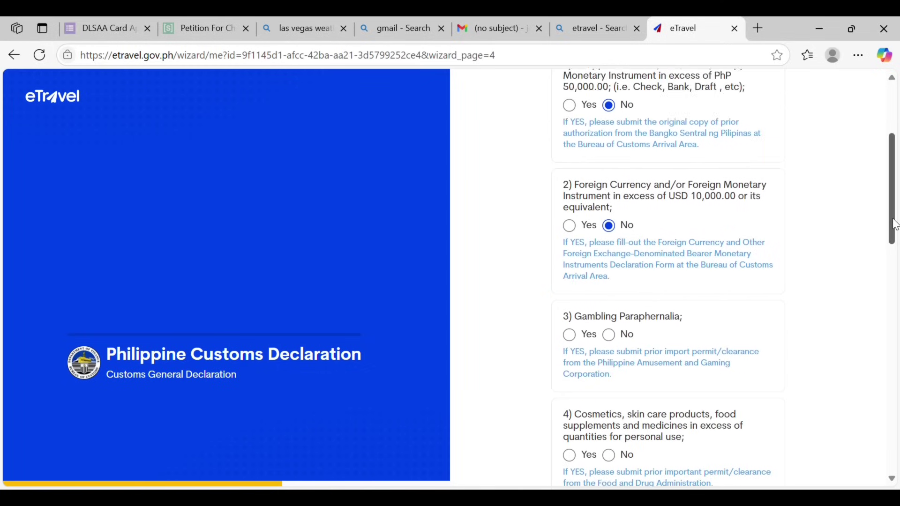
# Answer No for gambling paraphernalia, excess cosmetics and medicines, dangerous drugs, and firearms, ammunitions and explosives.
pyautogui.click(609, 290)
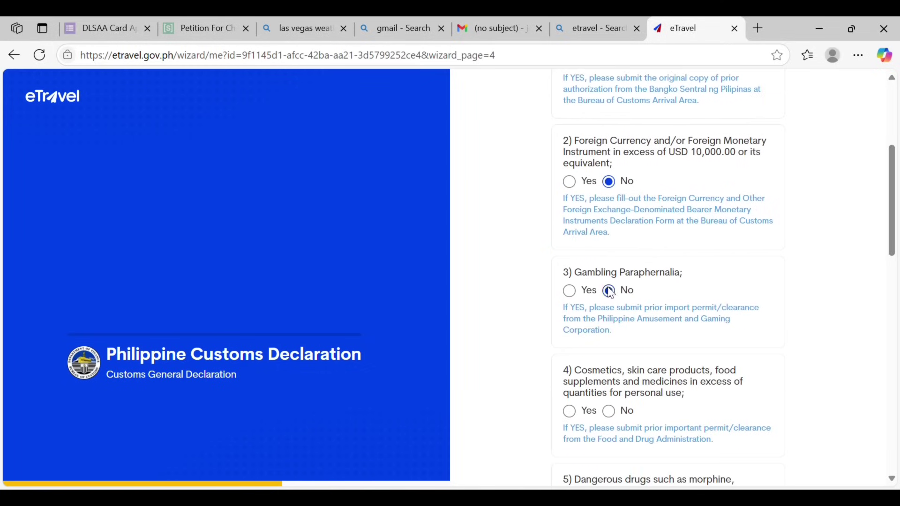
pyautogui.click(610, 412)
pyautogui.moveTo(892, 221); pyautogui.dragTo(893, 289)
pyautogui.click(609, 257)
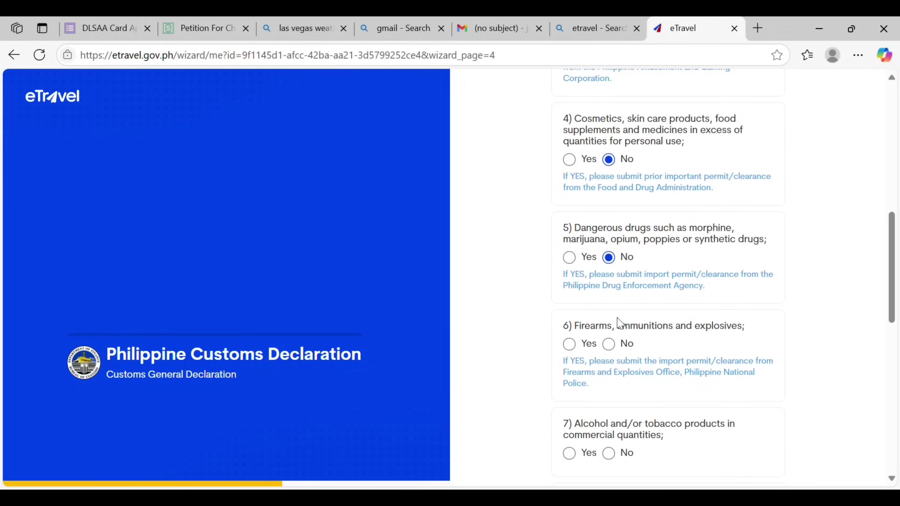
pyautogui.moveTo(892, 272); pyautogui.dragTo(891, 136)
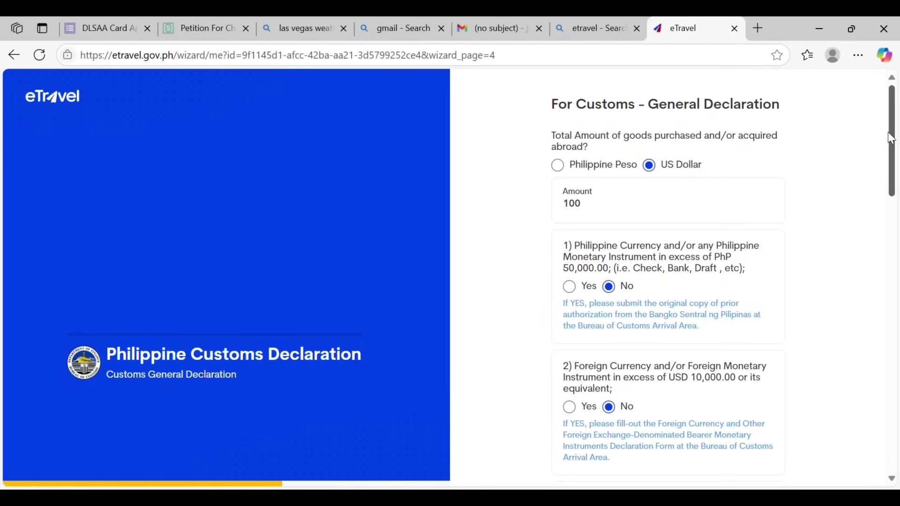
pyautogui.moveTo(895, 159); pyautogui.dragTo(897, 339)
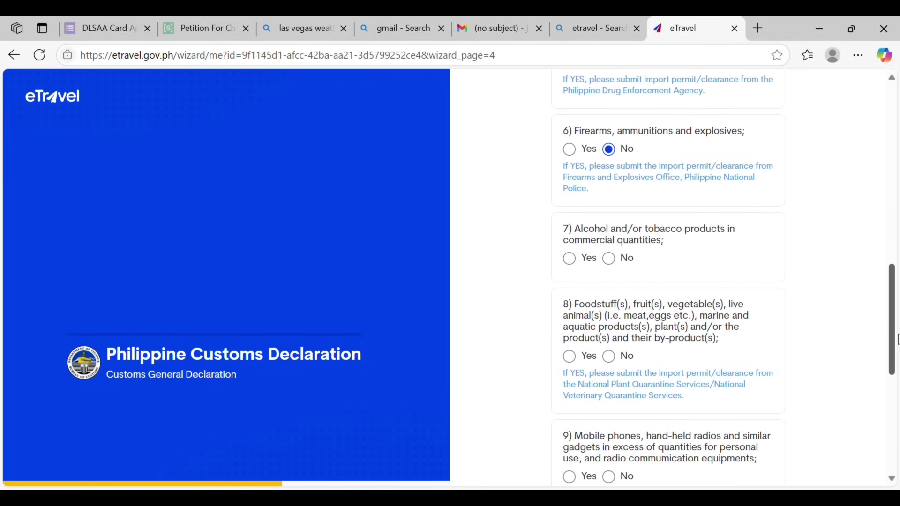
# Answer No for alcohol and tobacco, foodstuffs and plants, mobile phones and radios, cremains, and jewelry or precious metals.
pyautogui.click(609, 357)
pyautogui.moveTo(894, 312); pyautogui.dragTo(892, 362)
pyautogui.click(611, 286)
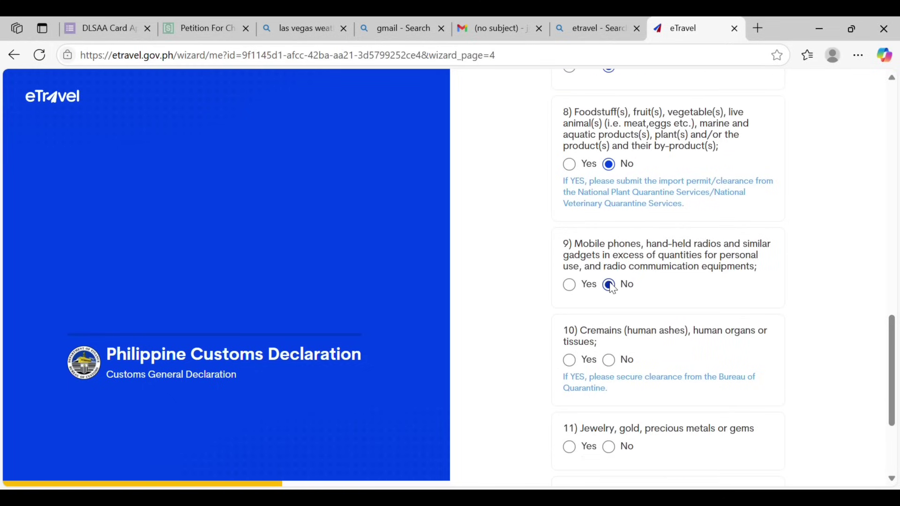
pyautogui.click(610, 366)
pyautogui.scroll(-1, 895, 372)
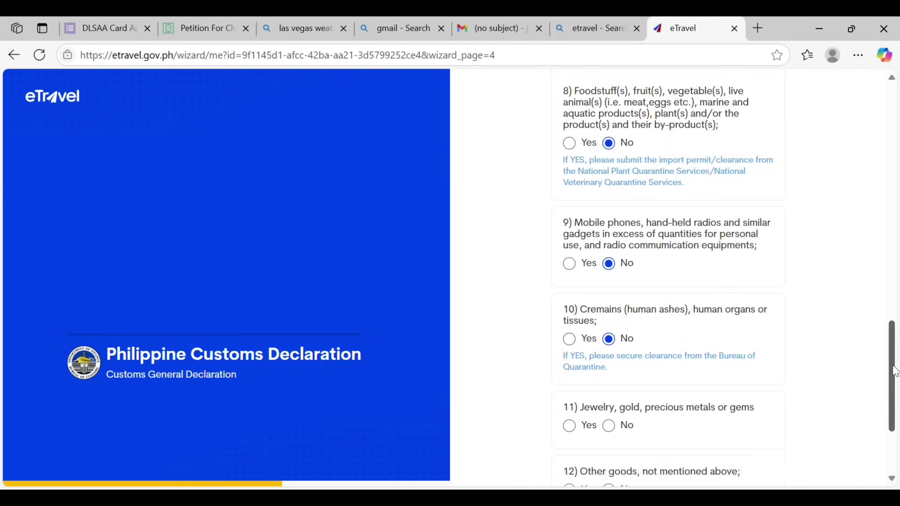
pyautogui.scroll(-3, 626, 336)
pyautogui.click(610, 285)
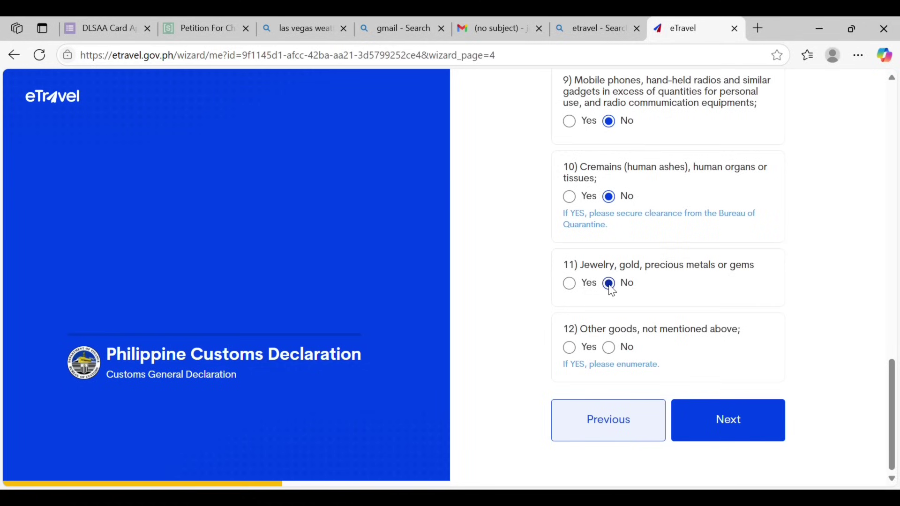
# Answer Yes to other goods not mentioned above and open the form for adding an item.
pyautogui.click(569, 348)
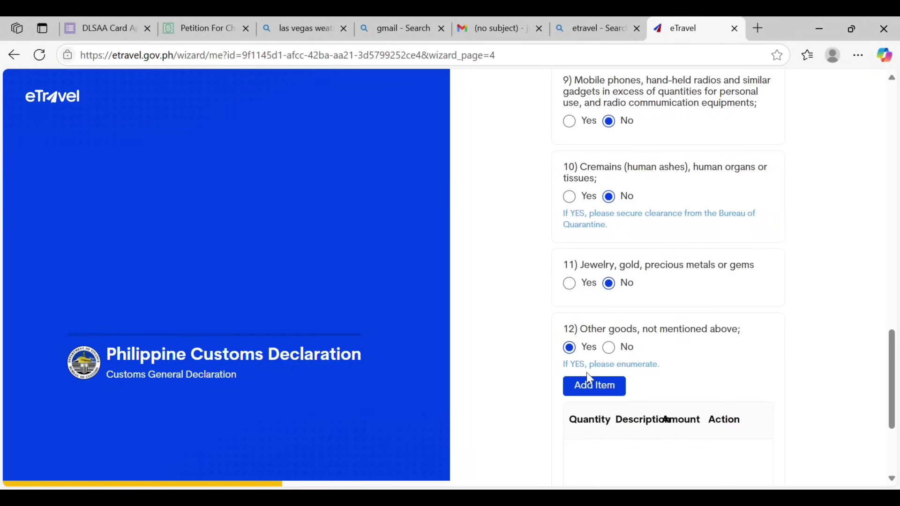
pyautogui.moveTo(893, 349); pyautogui.dragTo(894, 389)
pyautogui.click(606, 218)
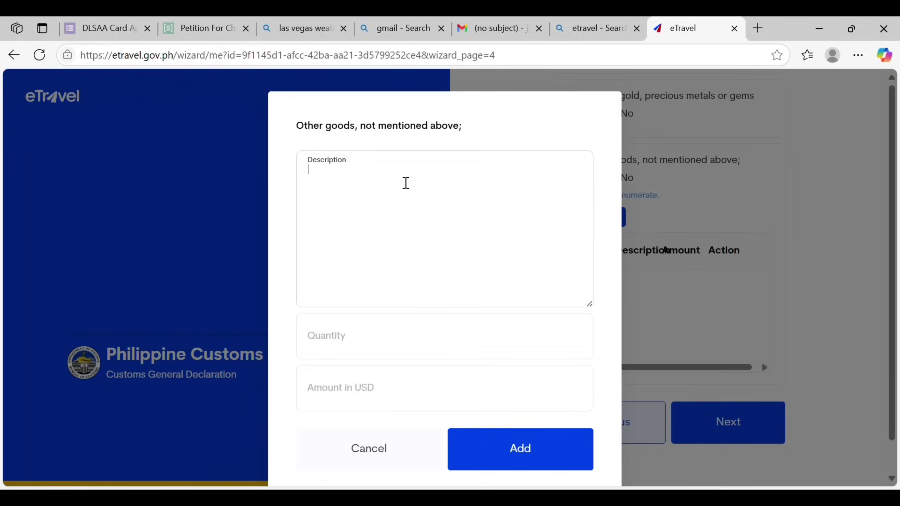
pyautogui.write('Personal')
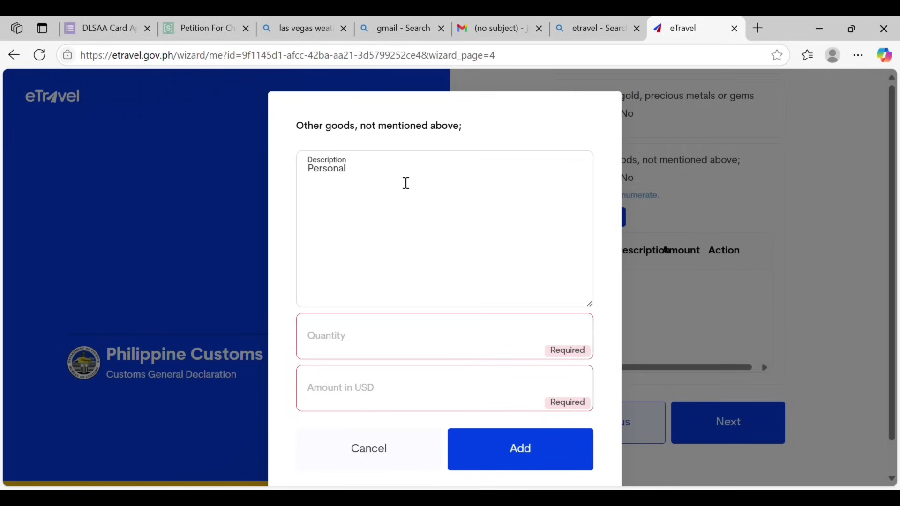
pyautogui.press('BackSpace')
pyautogui.press('BackSpace')
pyautogui.press('BackSpace')
pyautogui.press('BackSpace')
pyautogui.press('BackSpace')
pyautogui.press('BackSpace')
pyautogui.press('BackSpace')
pyautogui.press('BackSpace')
# Start the item description with the line "Grocery items for personal use and pasalubong to family and friends:".
pyautogui.write('Grocery items for personal use')
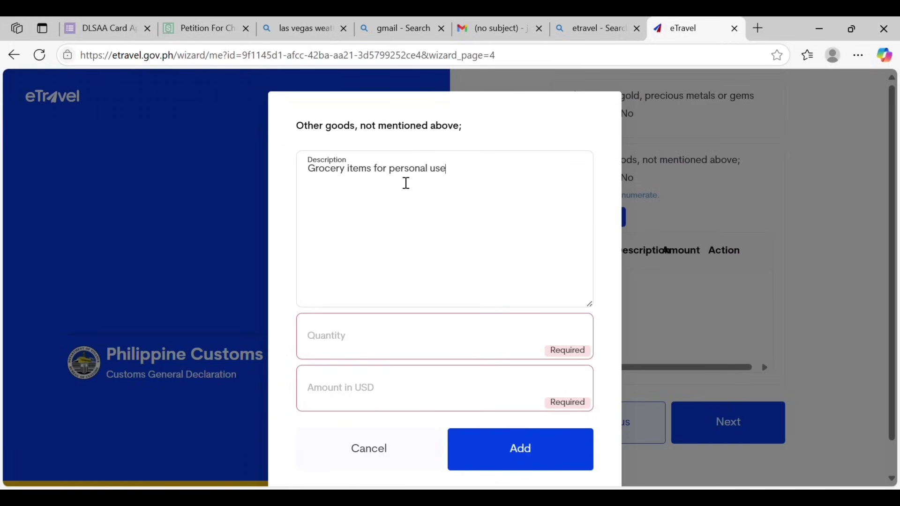
pyautogui.write(' and pasalubong to family an')
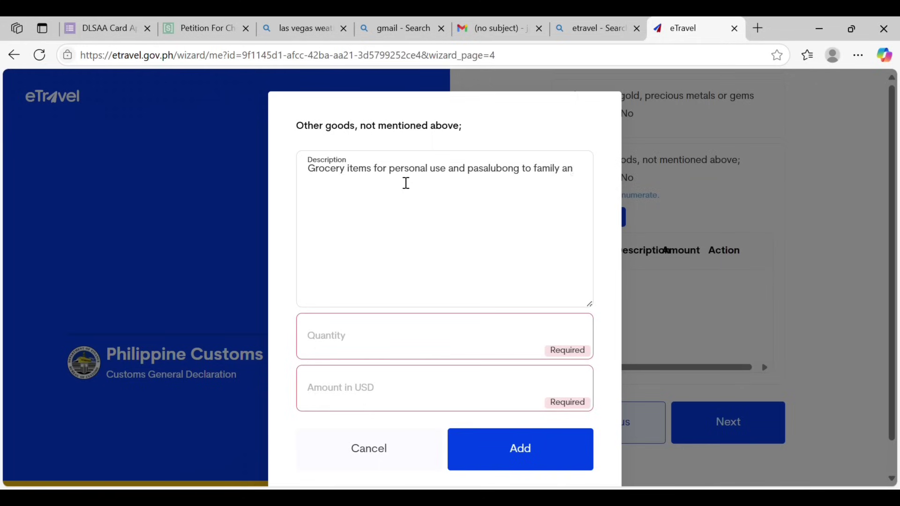
pyautogui.write('d friends:')
pyautogui.press('Return')
# List "hot cocoa drinks" with a quantity on the line below the introduction in the description.
pyautogui.write('hot')
pyautogui.press('BackSpace')
pyautogui.press('BackSpace')
pyautogui.press('BackSpace')
pyautogui.write('hot cocoa d')
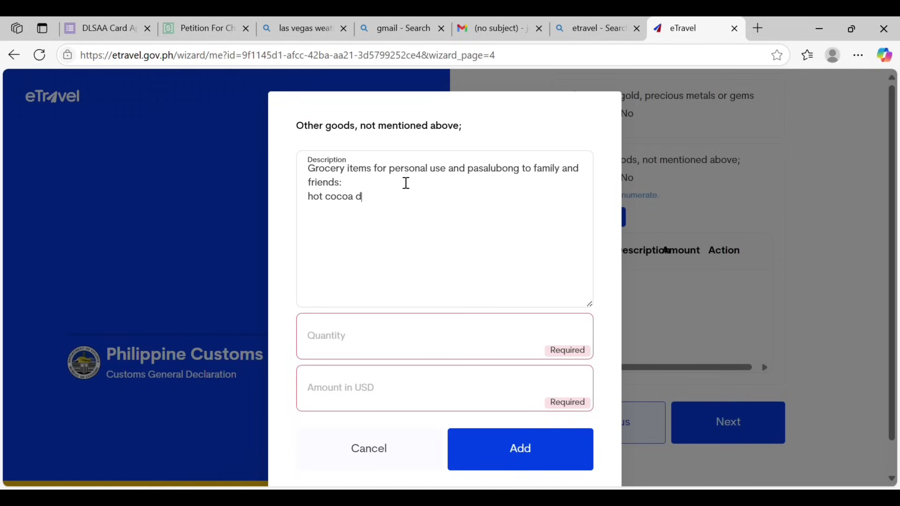
pyautogui.write('rinks - 1')
pyautogui.press('Return')
pyautogui.press('BackSpace')
pyautogui.press('BackSpace')
pyautogui.press('BackSpace')
pyautogui.write('4')
pyautogui.press('Return')
# List "chocolate - 5" on the next line of the item description.
pyautogui.write('cholc')
pyautogui.press('BackSpace')
pyautogui.write('colate')
pyautogui.press('BackSpace')
pyautogui.press('BackSpace')
pyautogui.press('BackSpace')
pyautogui.press('BackSpace')
pyautogui.press('BackSpace')
pyautogui.press('BackSpace')
pyautogui.press('BackSpace')
pyautogui.write('colate - 5')
# Remove the quantities after chocolate and hot cocoa drinks in the item description.
pyautogui.press('BackSpace')
pyautogui.press('BackSpace')
pyautogui.press('BackSpace')
pyautogui.press('BackSpace')
pyautogui.click(413, 201)
pyautogui.press('BackSpace')
pyautogui.press('BackSpace')
pyautogui.press('BackSpace')
pyautogui.press('BackSpace')
# Add "soap" and "body mist" on separate lines below chocolate in the item description.
pyautogui.click(379, 218)
pyautogui.press('Return')
pyautogui.write('soap')
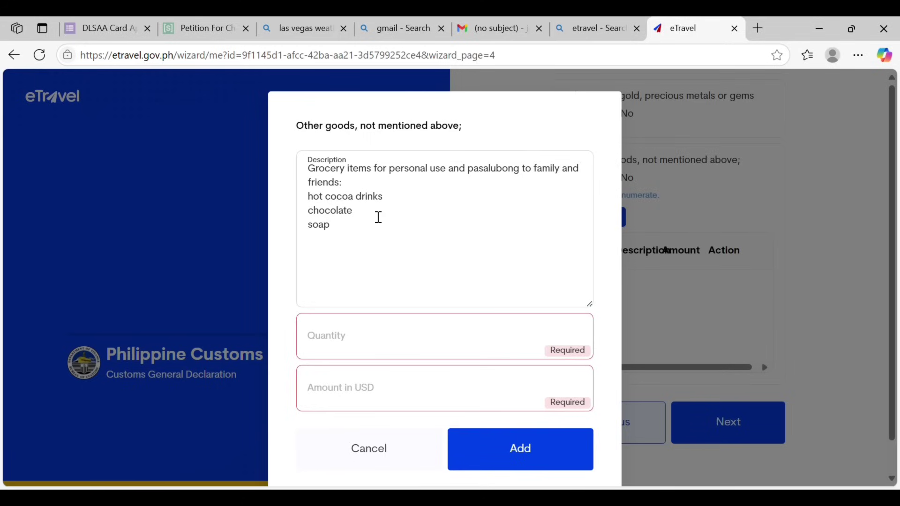
pyautogui.press('Return')
pyautogui.write('body mist')
# Set the item's quantity to 15 and its amount to 100 USD.
pyautogui.click(334, 344)
pyautogui.write('15')
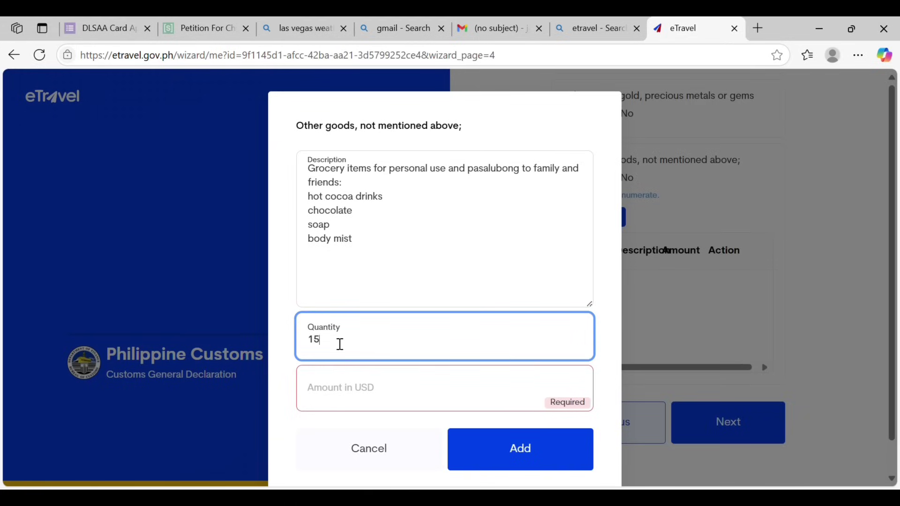
pyautogui.press('BackSpace')
pyautogui.press('BackSpace')
pyautogui.write('15')
pyautogui.click(352, 387)
pyautogui.write('100')
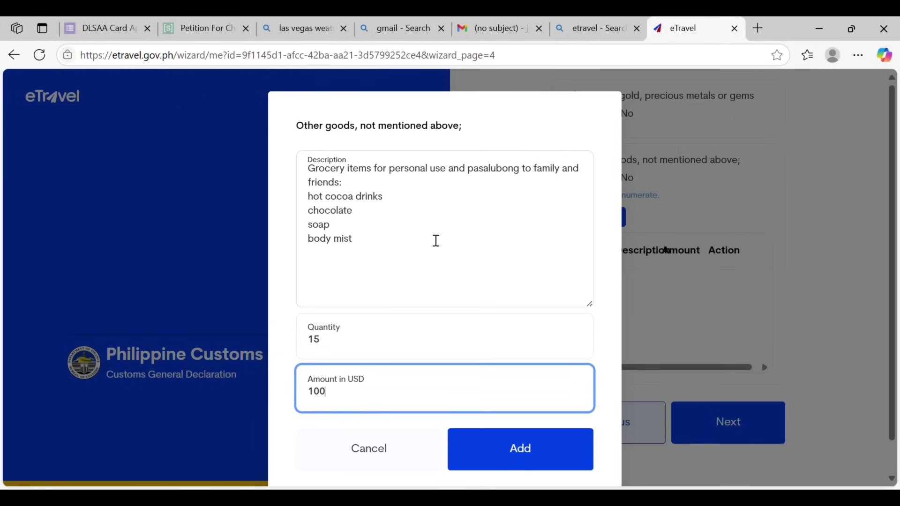
pyautogui.click(410, 203)
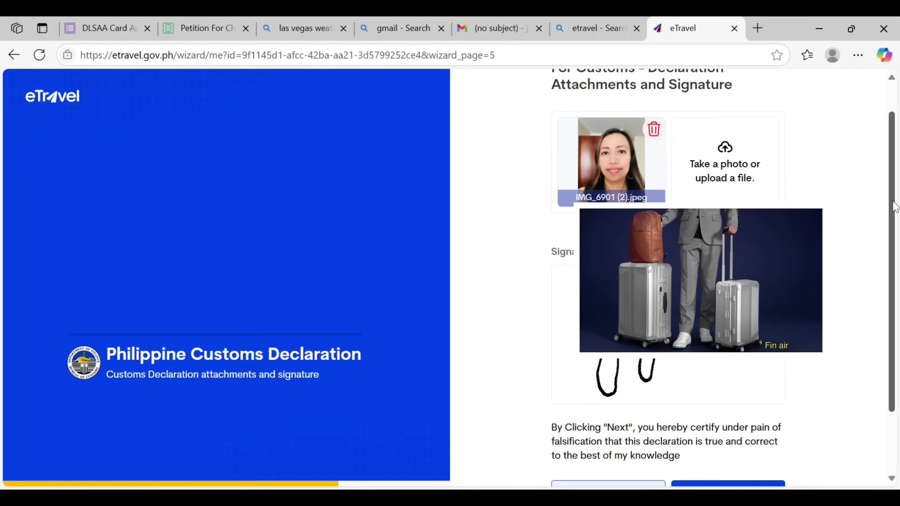
# Certify the customs declaration with the attached photo and signature, and continue to the next page.
pyautogui.scroll(-2, 895, 206)
pyautogui.click(739, 417)
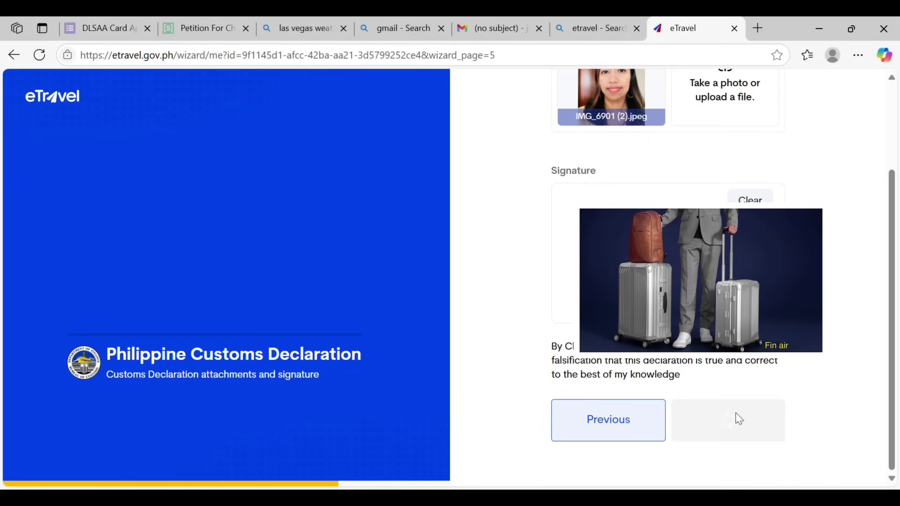